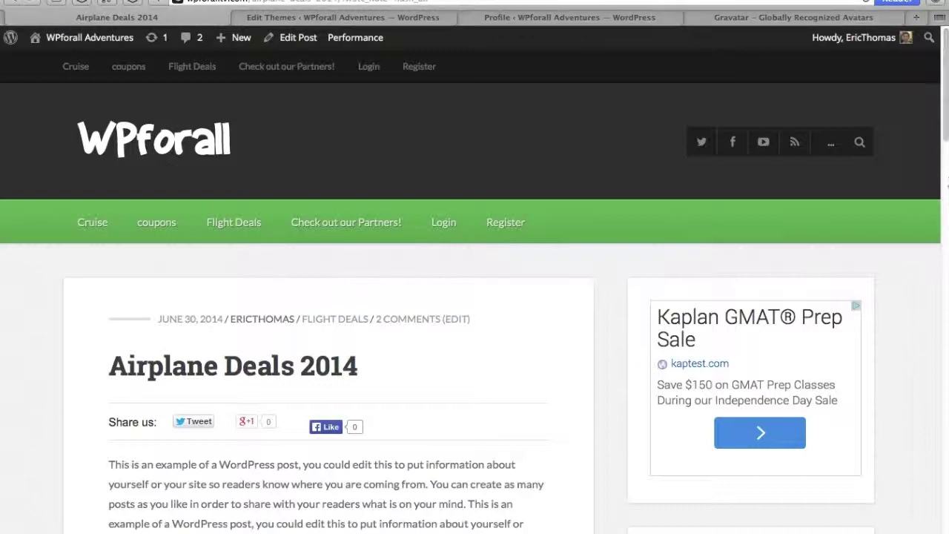
Step: Scroll through the current page to review it
left_click_drag(946, 141, 946, 208)
scroll(942, 207, "down", 3)
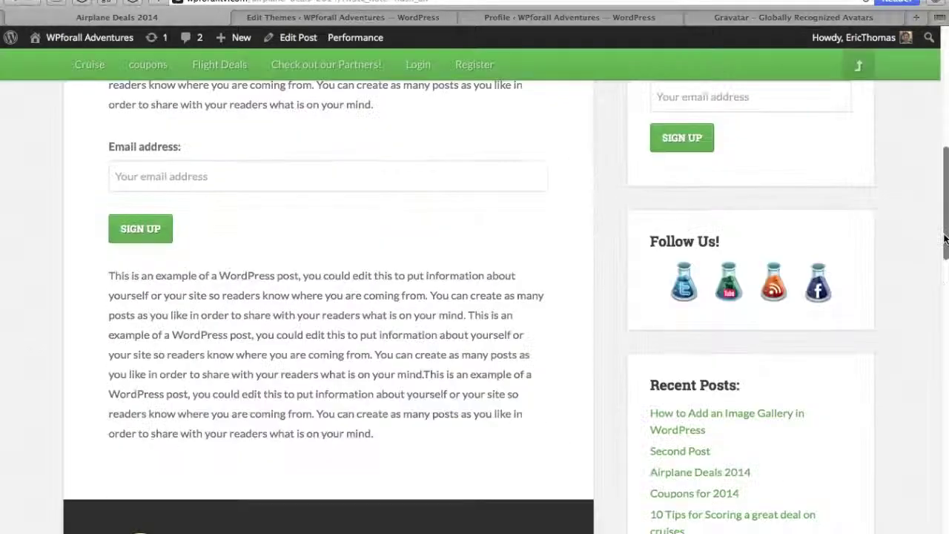
scroll(560, 225, "down", 10)
scroll(571, 225, "up", 5)
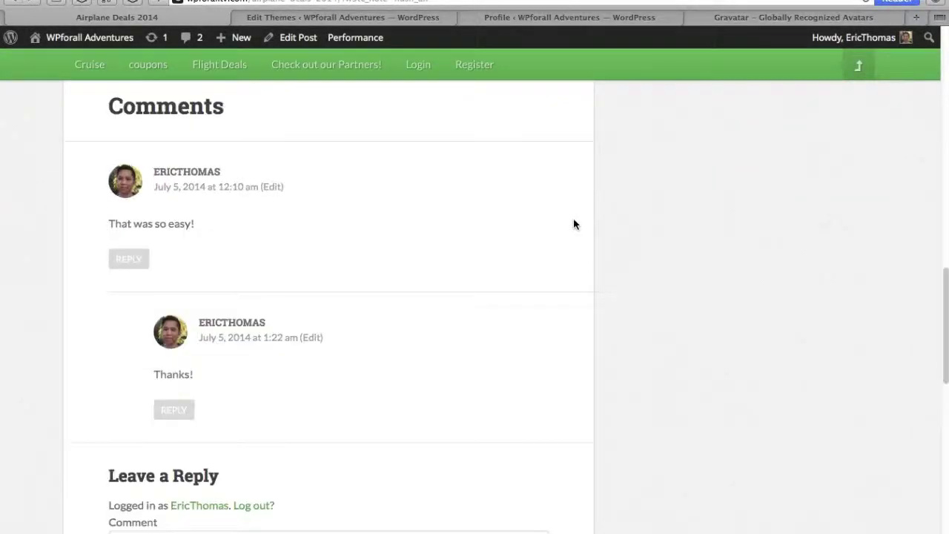
scroll(573, 224, "up", 5)
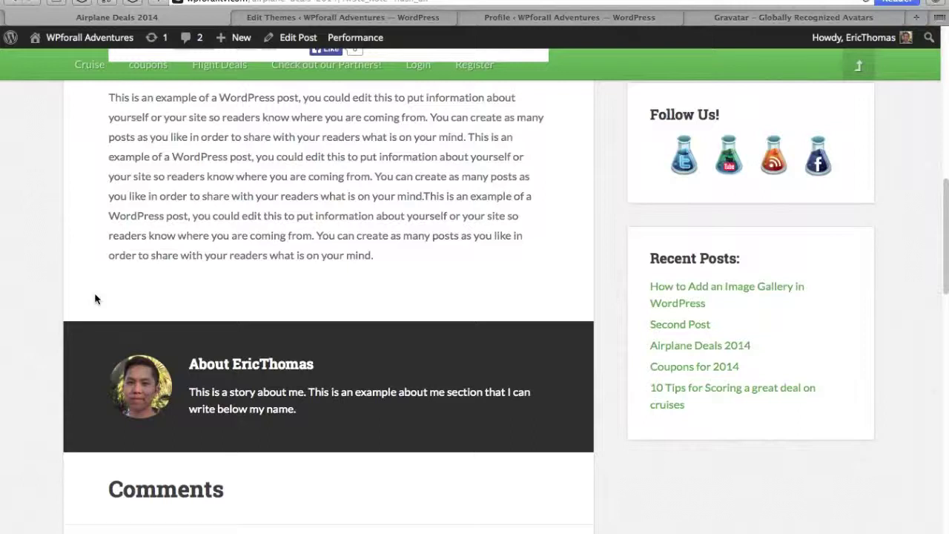
Step: Bring up the theme editor's functions.php, keeping Genesis as the theme being edited
left_click(405, 16)
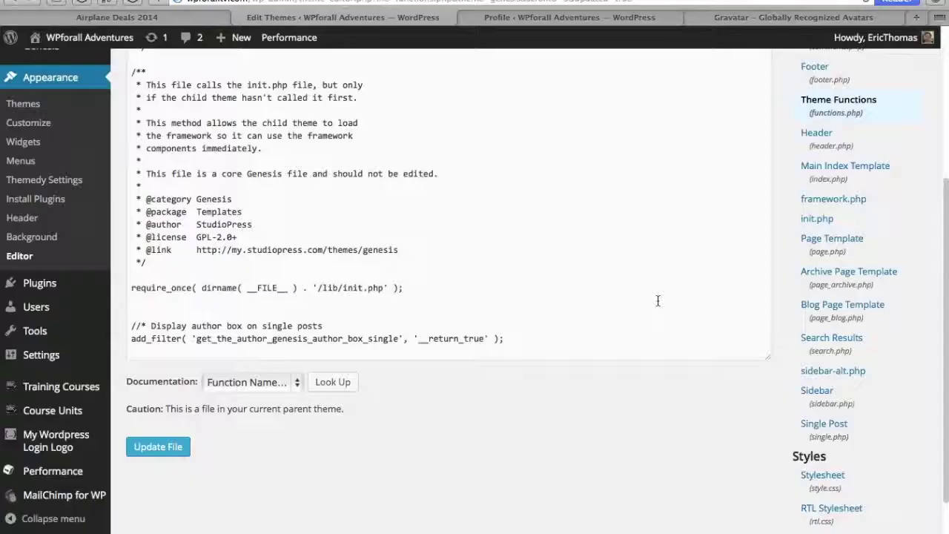
scroll(787, 322, "up", 5)
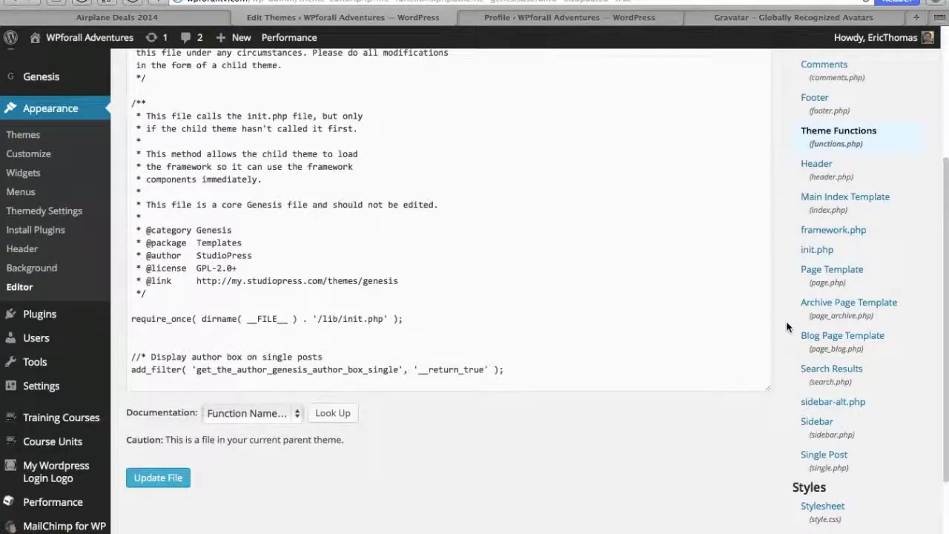
scroll(786, 326, "down", 1)
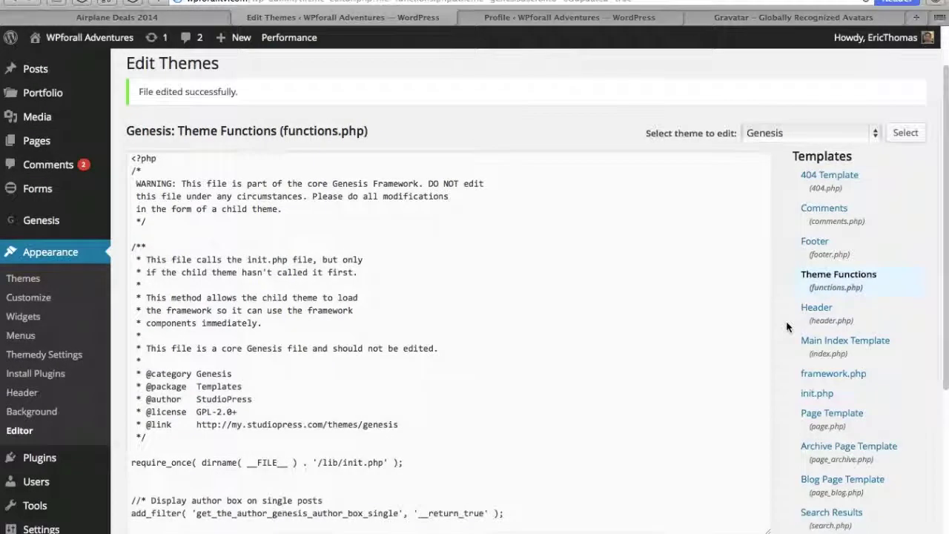
scroll(786, 322, "down", 2)
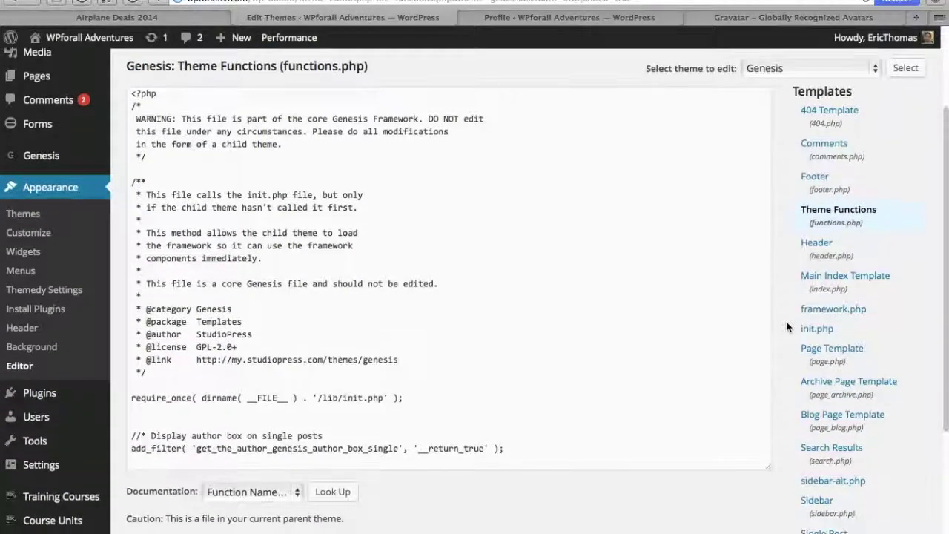
left_click(801, 67)
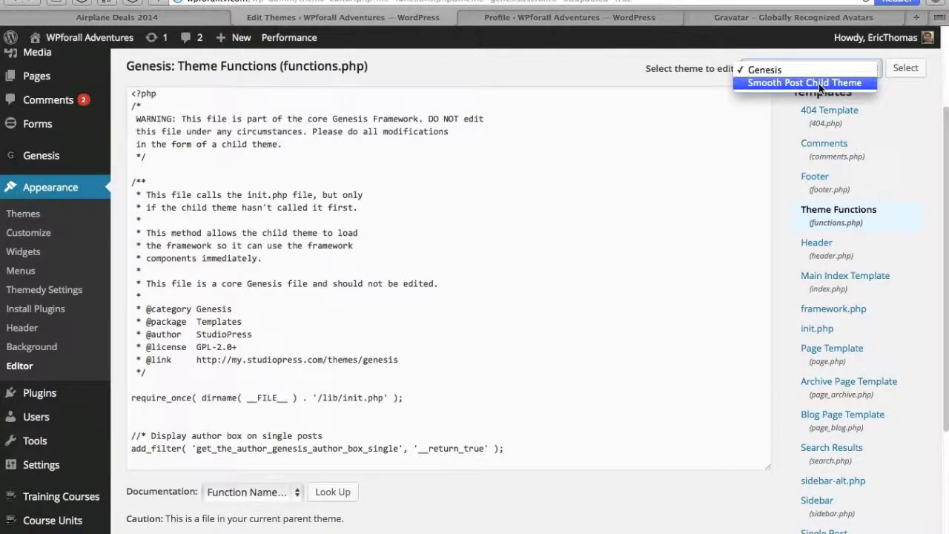
left_click(785, 153)
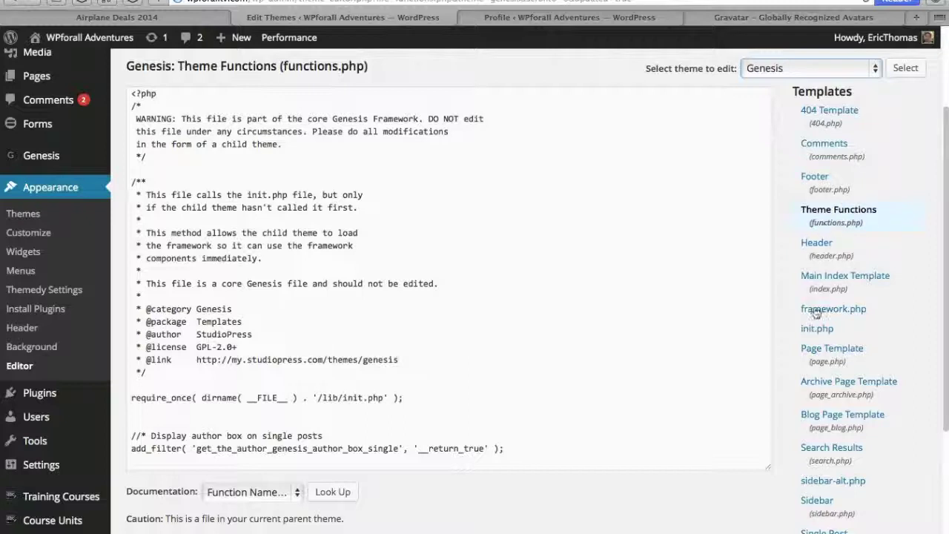
Step: Select the author box comment and add_filter lines, inserting '*' after the comment's slashes
left_click(516, 446)
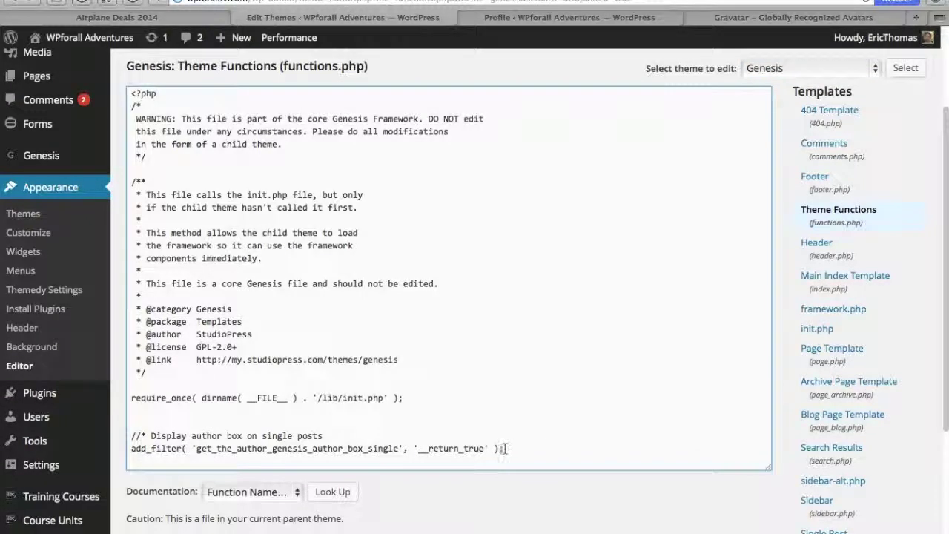
left_click_drag(128, 435, 511, 451)
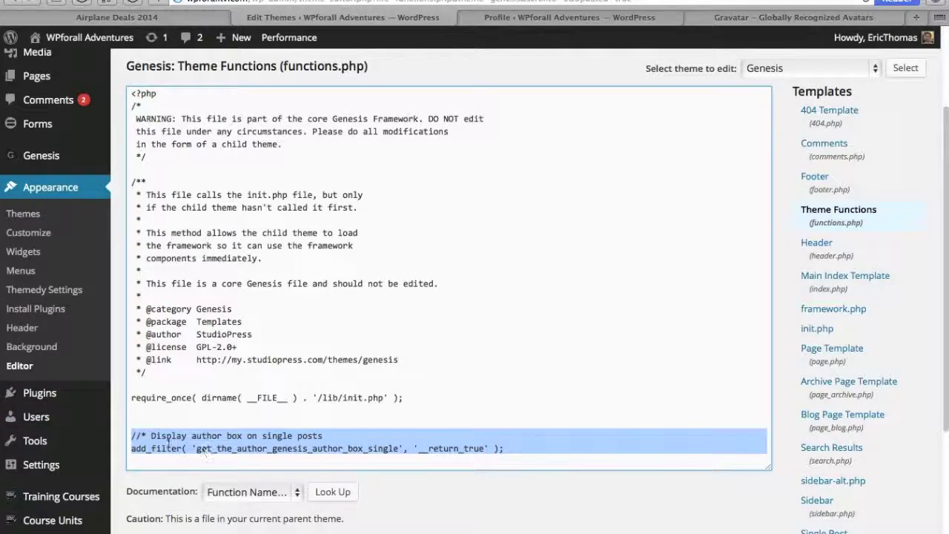
left_click(142, 436)
type("*")
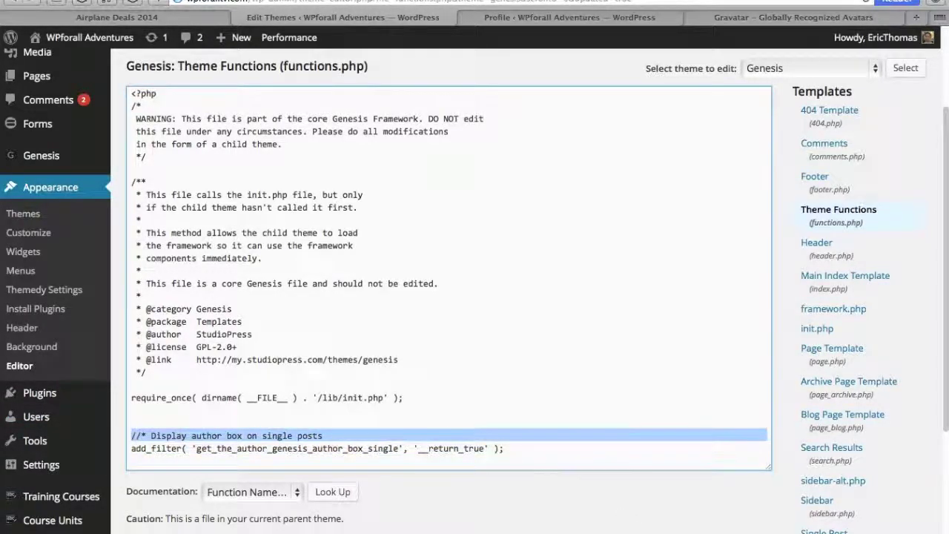
left_click(208, 18)
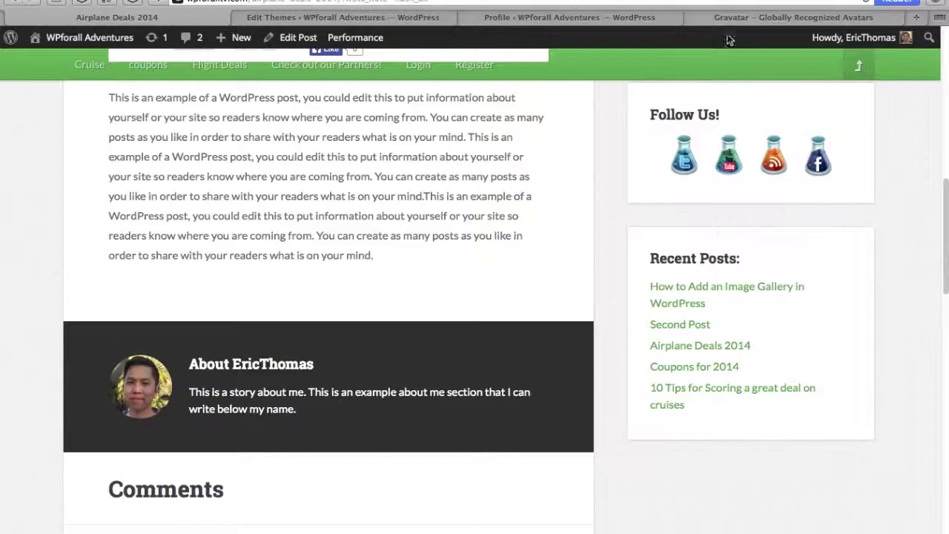
Step: Switch from the Airplane Deals 2014 post to the Manage Gravatars page
left_click(758, 21)
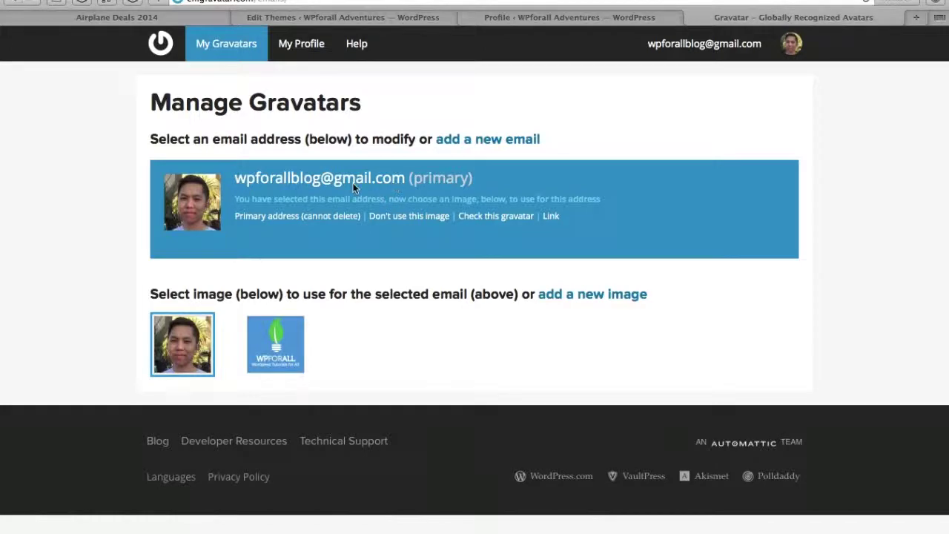
Step: Check the selected Gravatar avatar, back on the Airplane Deals 2014 post, then reach the profile page
mouse_move(188, 359)
left_click(151, 18)
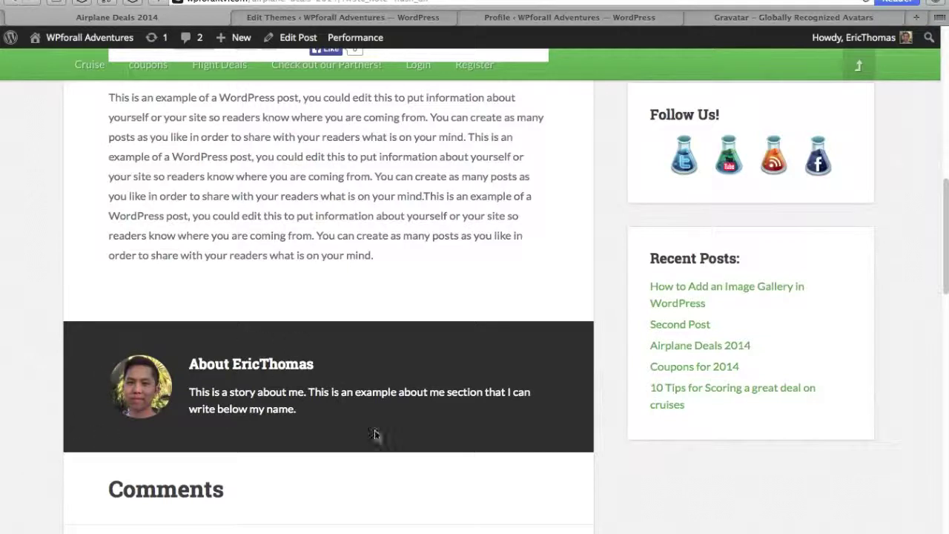
left_click(576, 20)
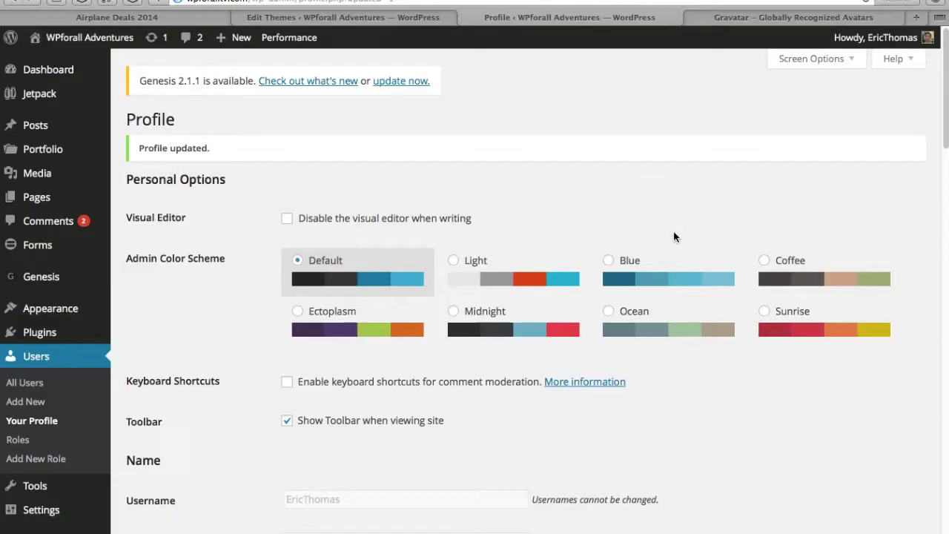
Step: Append '<a href="link here">Google+' after the biographical info text, fixing typos
scroll(239, 302, "down", 1)
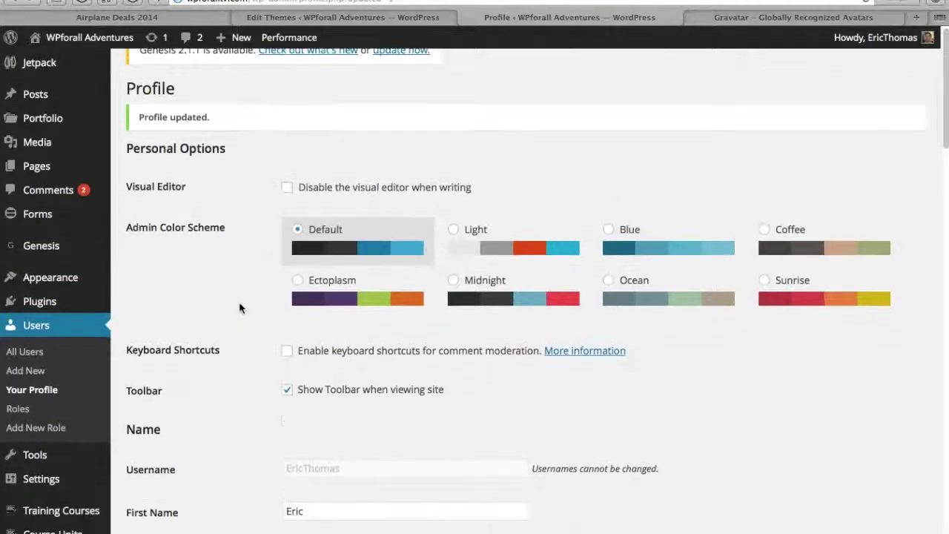
scroll(239, 307, "down", 1)
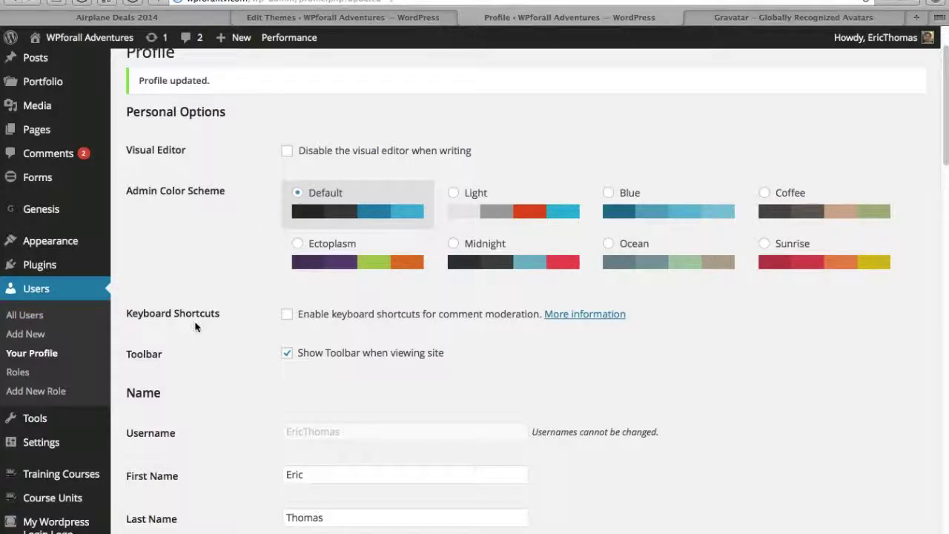
scroll(248, 324, "down", 10)
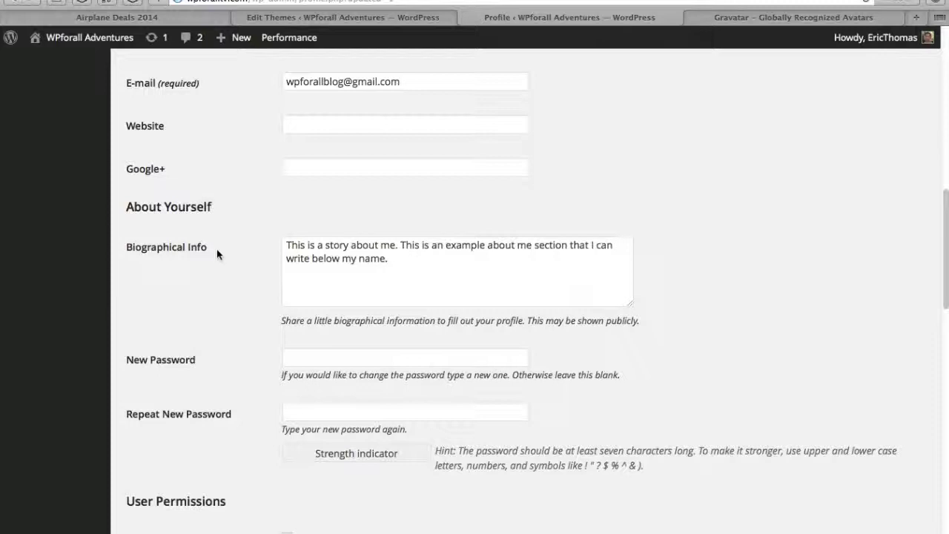
left_click(430, 257)
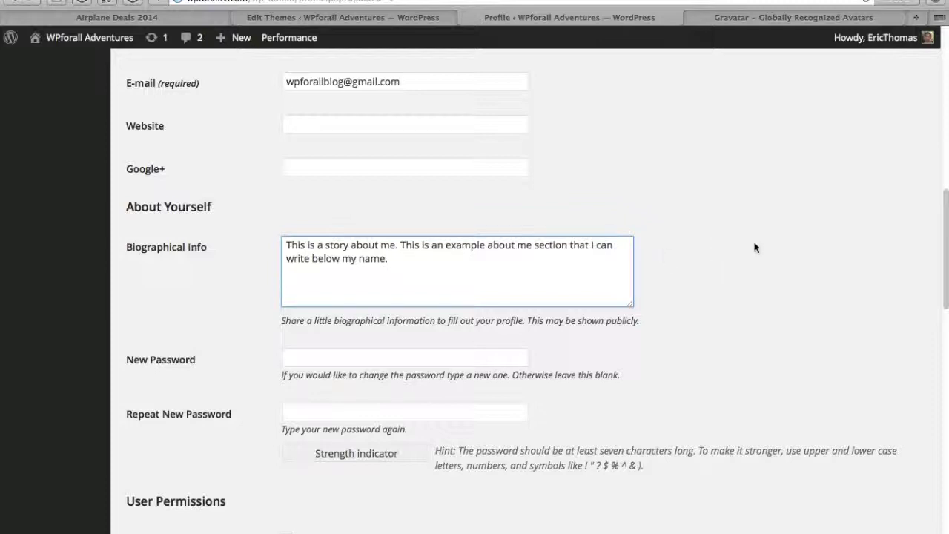
type("A")
key("BackSpace")
type("<a href=\"link here\">")
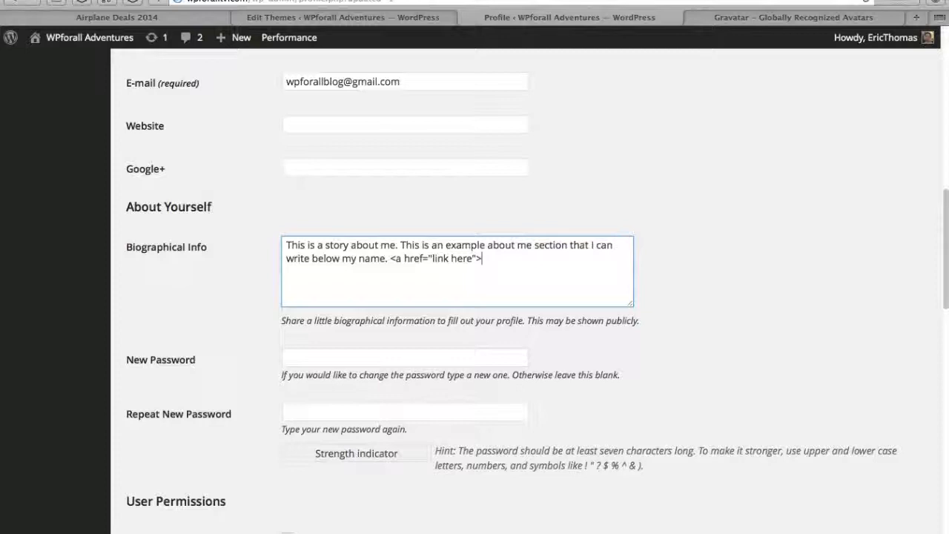
type("Goggle+")
key("BackSpace")
key("BackSpace")
key("BackSpace")
key("BackSpace")
key("BackSpace")
type("ogle")
key("BackSpace")
key("BackSpace")
key("BackSpace")
type("gle+")
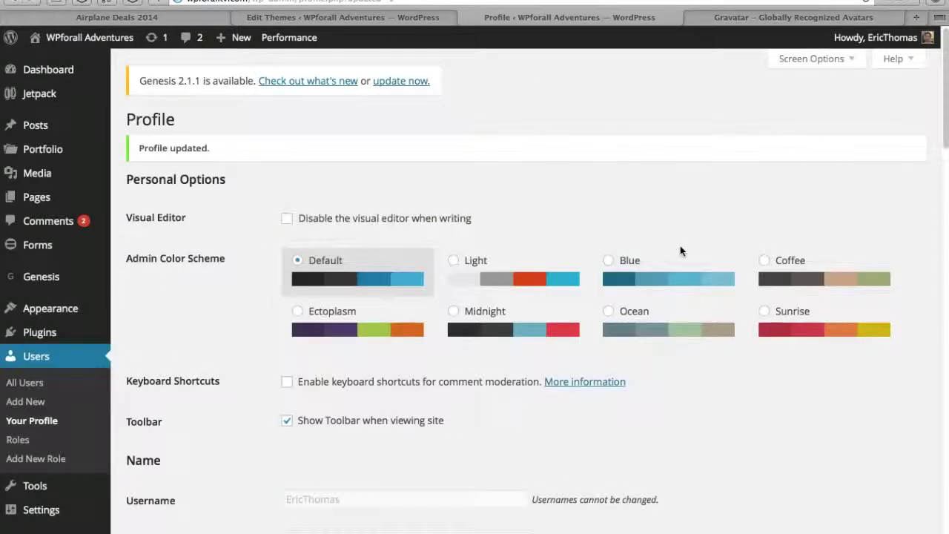
Step: Close the Google+ link with '</a>' and return to the Airplane Deals 2014 post
scroll(680, 250, "down", 15)
scroll(681, 251, "up", 15)
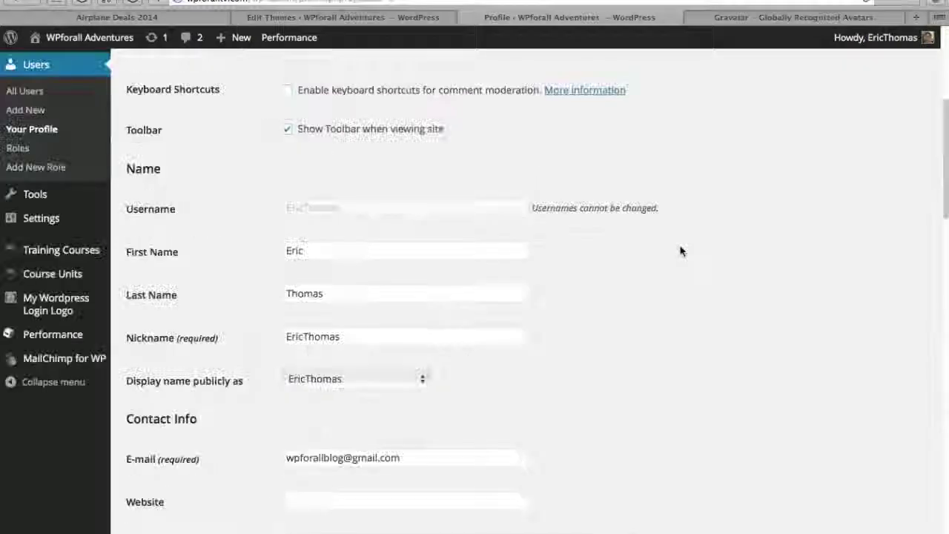
scroll(680, 250, "down", 3)
scroll(681, 251, "down", 2)
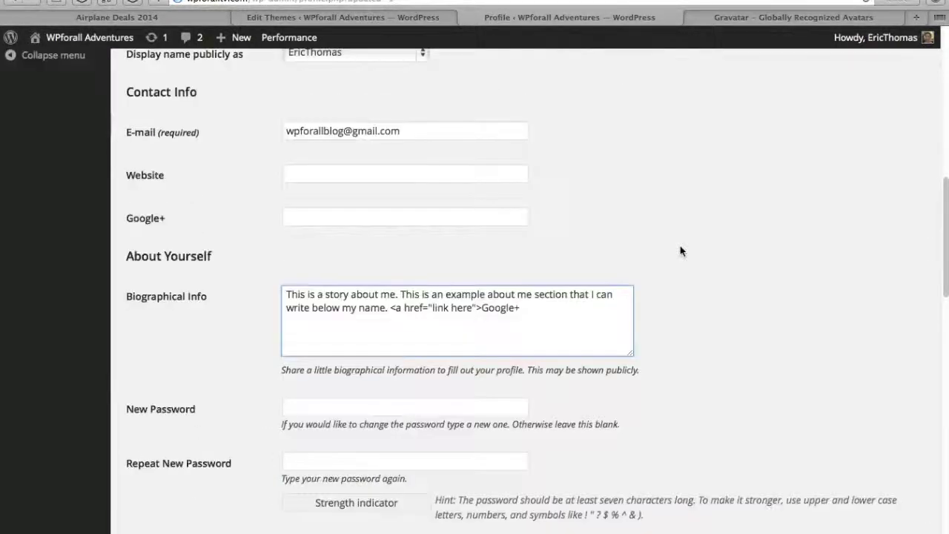
left_click(634, 319)
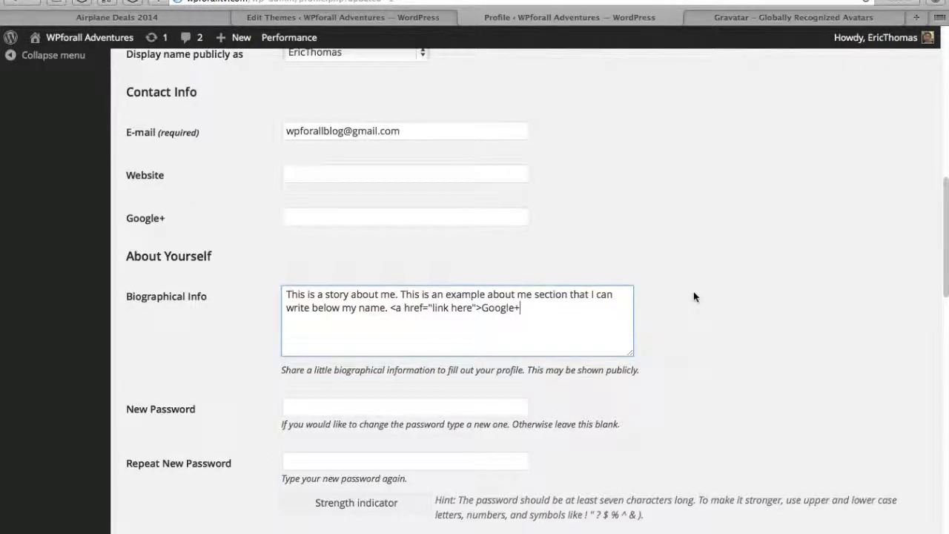
type("</a>")
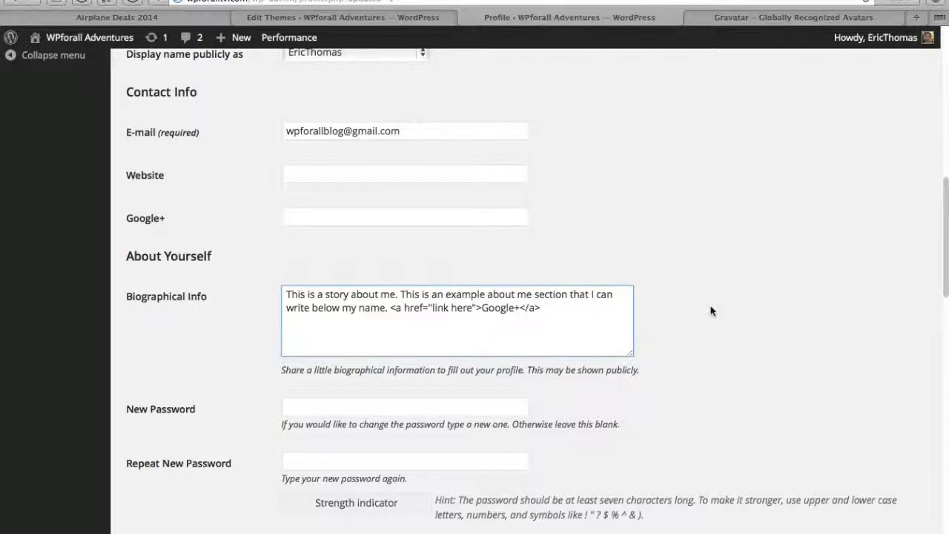
left_click(736, 336)
key("super+1")
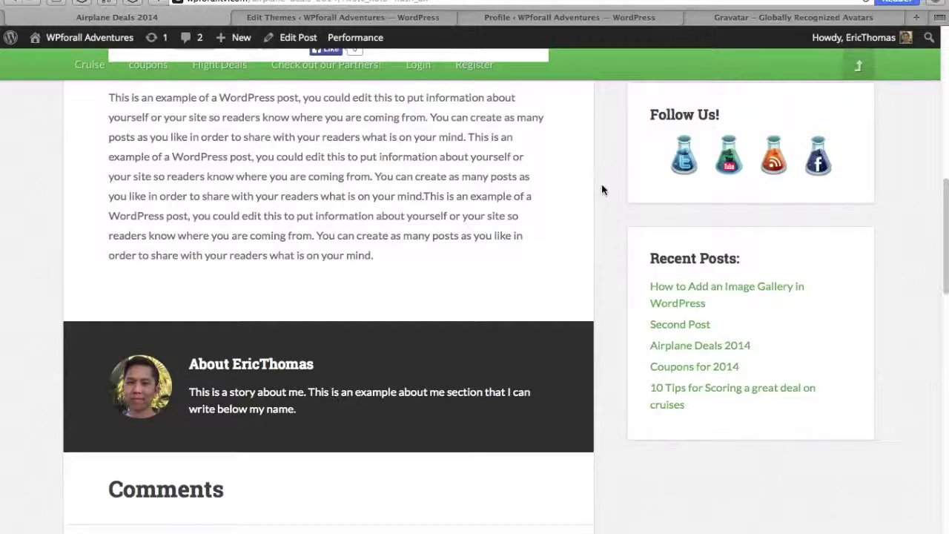
Step: Return to the Profile tab and scroll to About Yourself to see the Google+ link markup
left_click(597, 20)
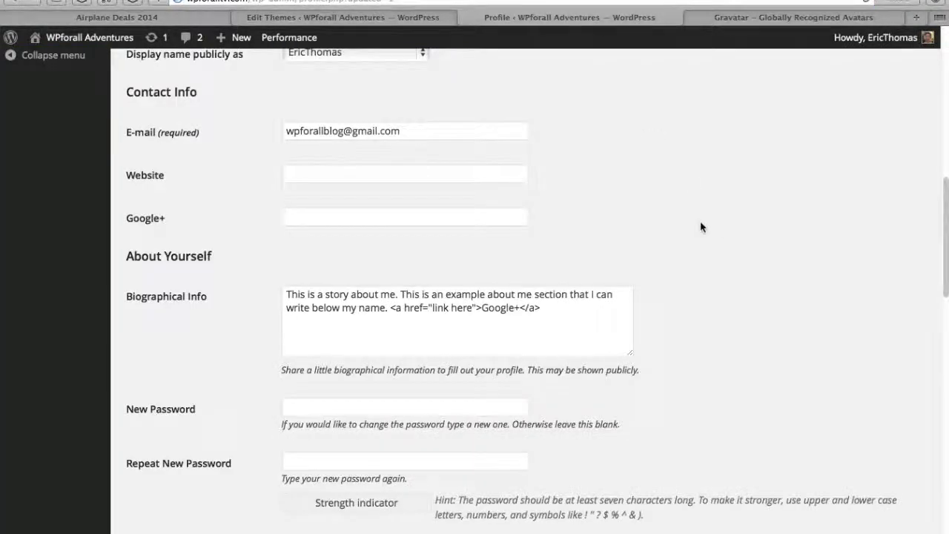
scroll(699, 224, "up", 10)
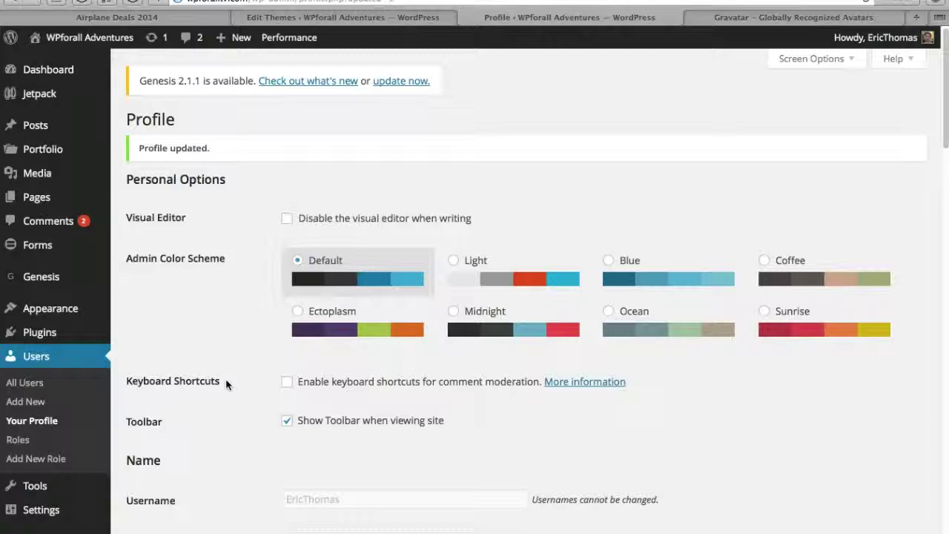
scroll(226, 379, "down", 10)
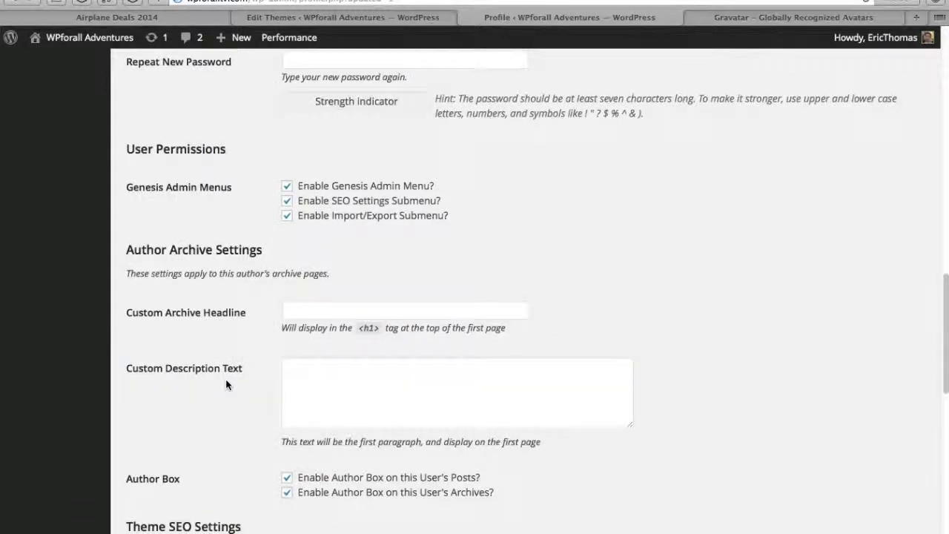
scroll(226, 384, "down", 5)
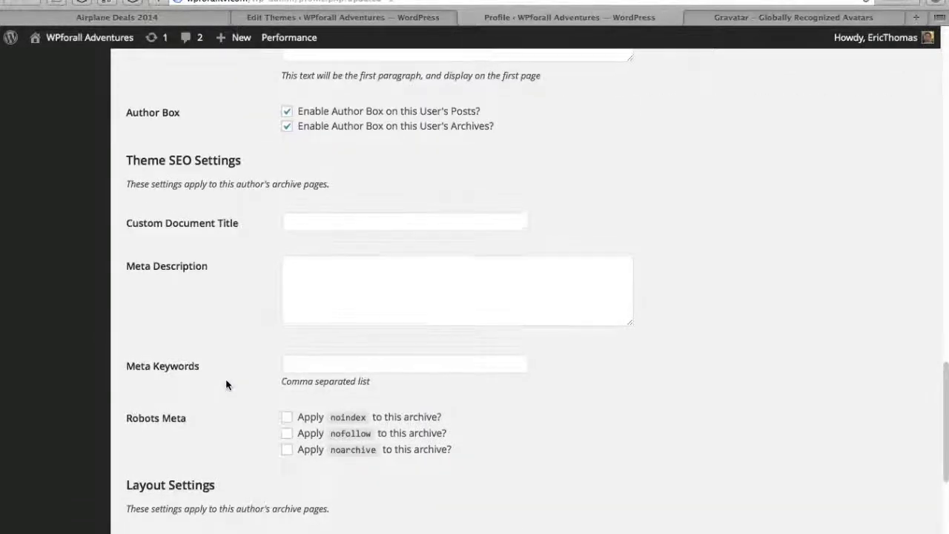
scroll(226, 384, "up", 10)
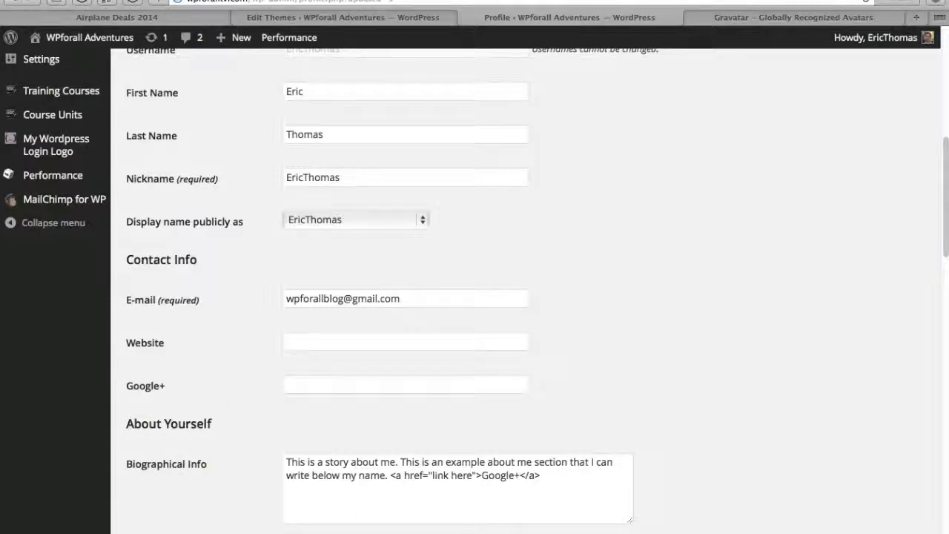
scroll(945, 259, "down", 2)
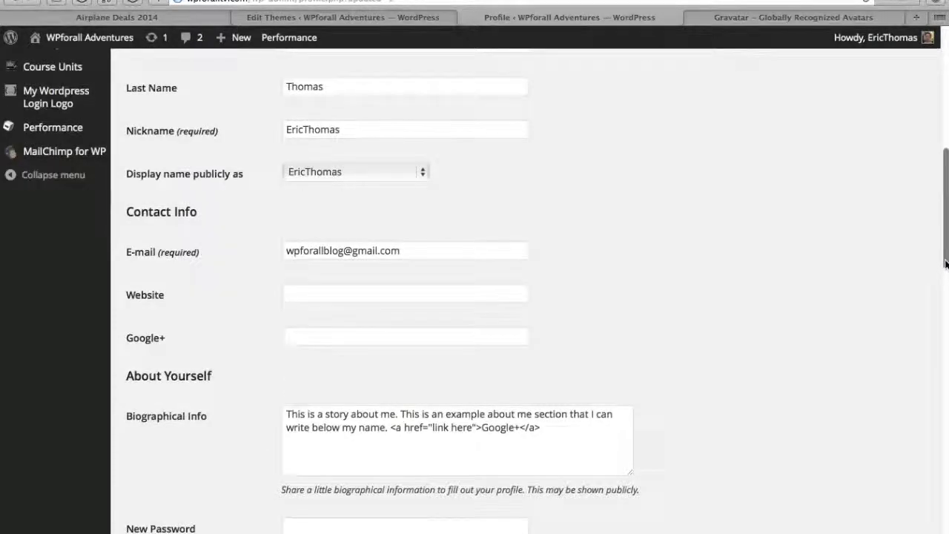